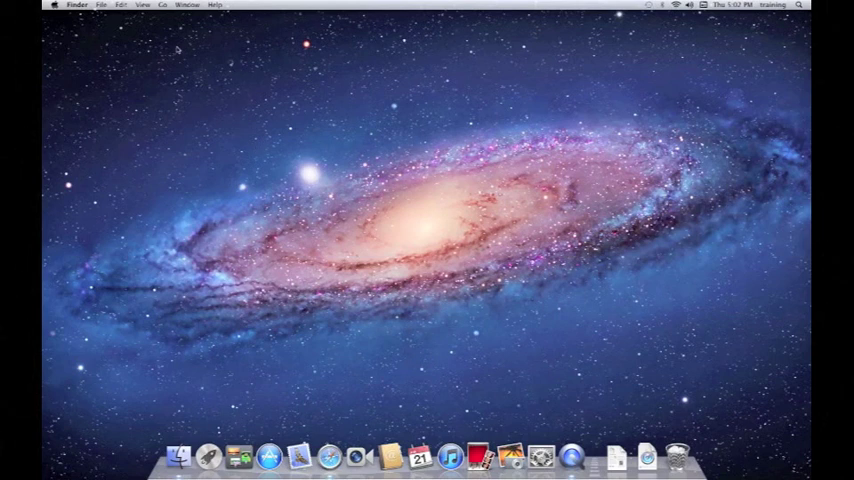
# Step: Look over the Edit menu's shortcut symbols, then open the input menu showing Keyboard Viewer
pyautogui.click(121, 5)
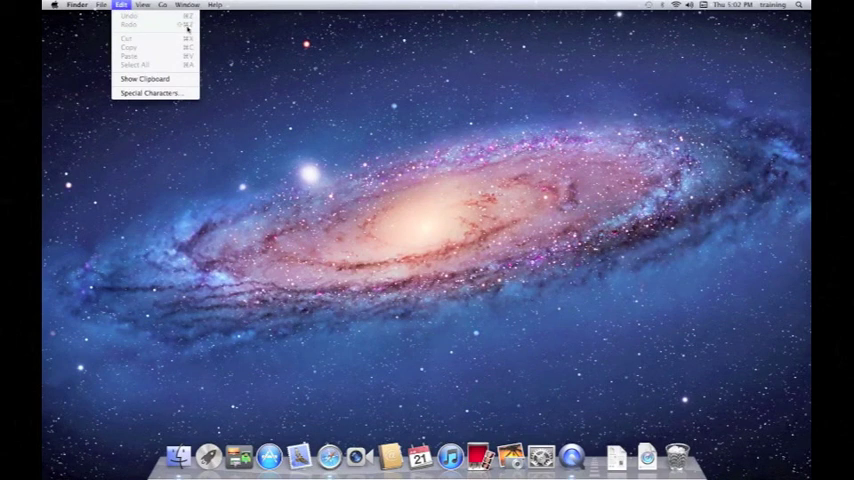
pyautogui.click(436, 70)
pyautogui.click(675, 5)
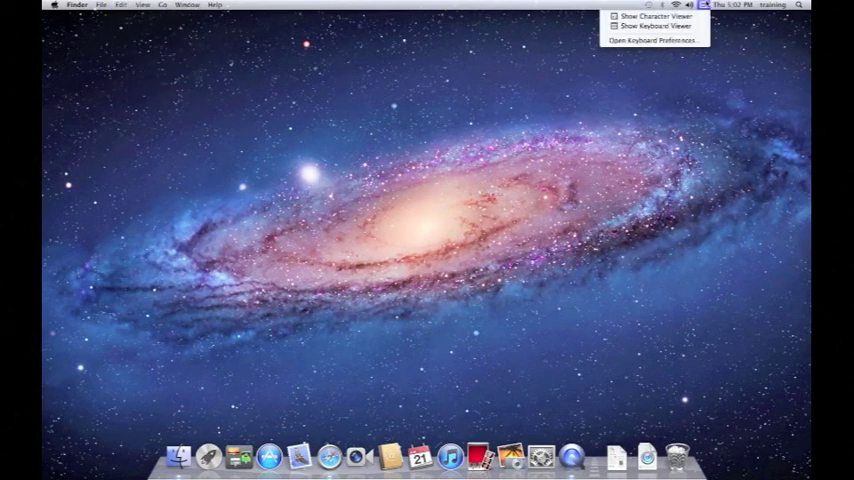
# Step: Open Keyboard Viewer and toggle Shift, then Option, to preview capitals and special characters
pyautogui.click(700, 22)
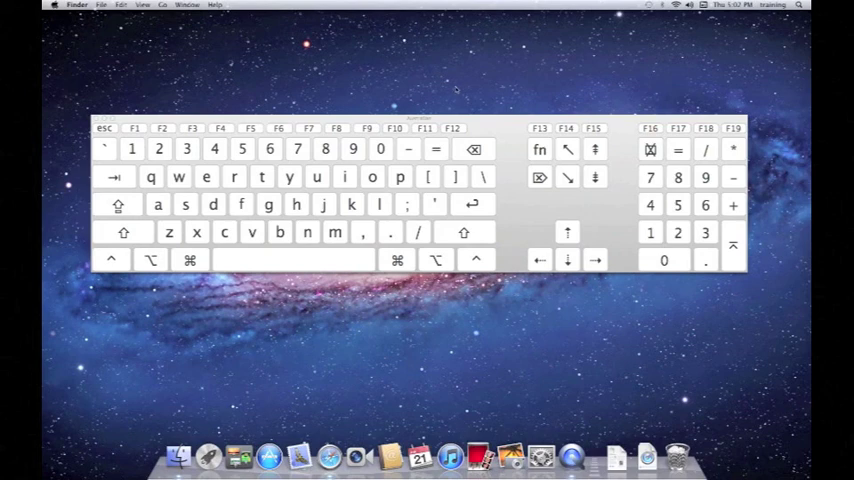
pyautogui.click(124, 232)
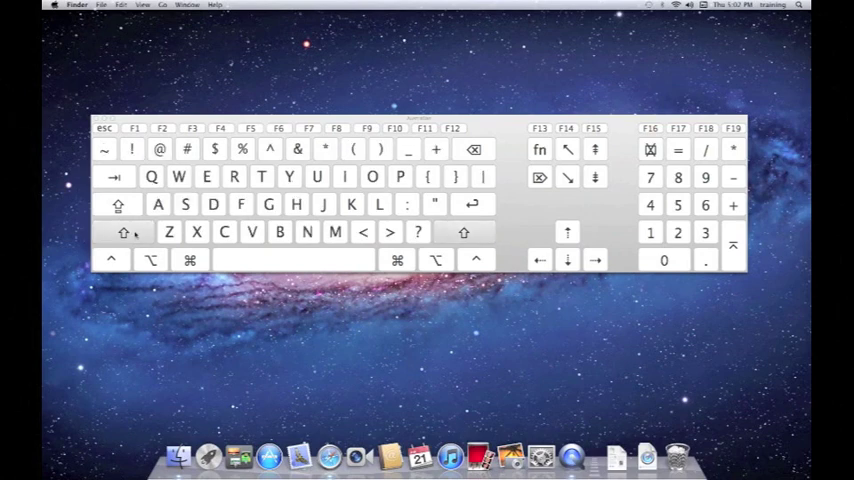
pyautogui.click(124, 232)
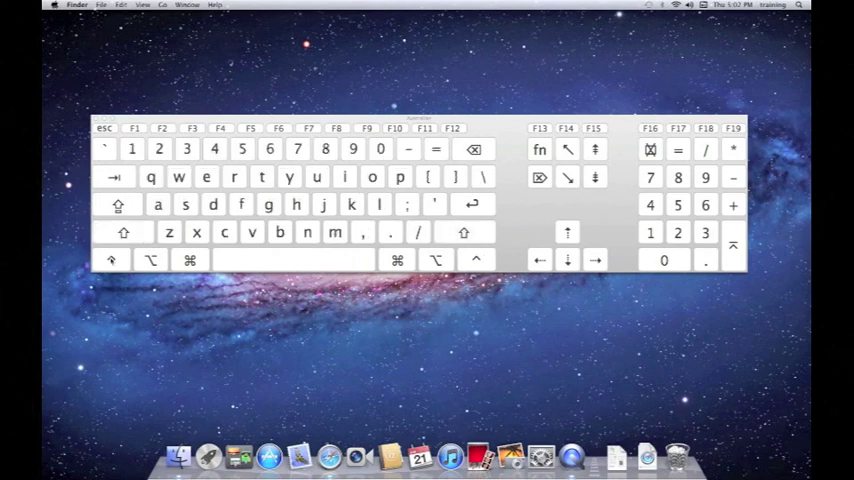
pyautogui.click(151, 260)
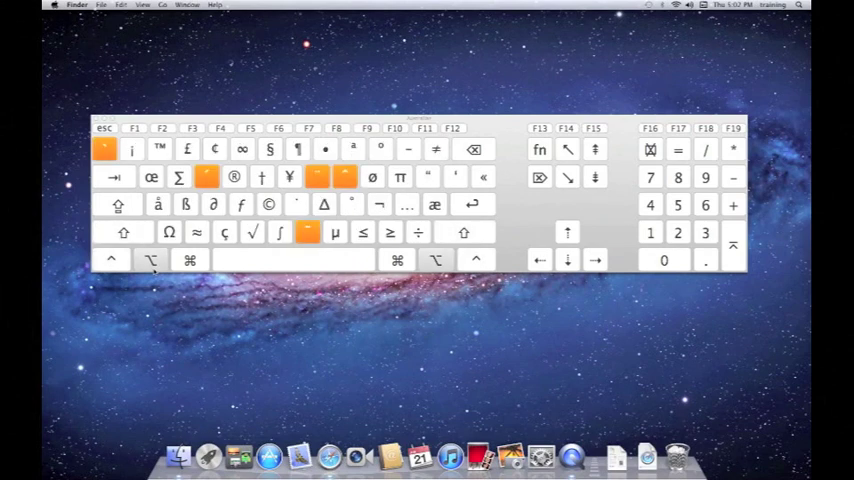
pyautogui.click(151, 260)
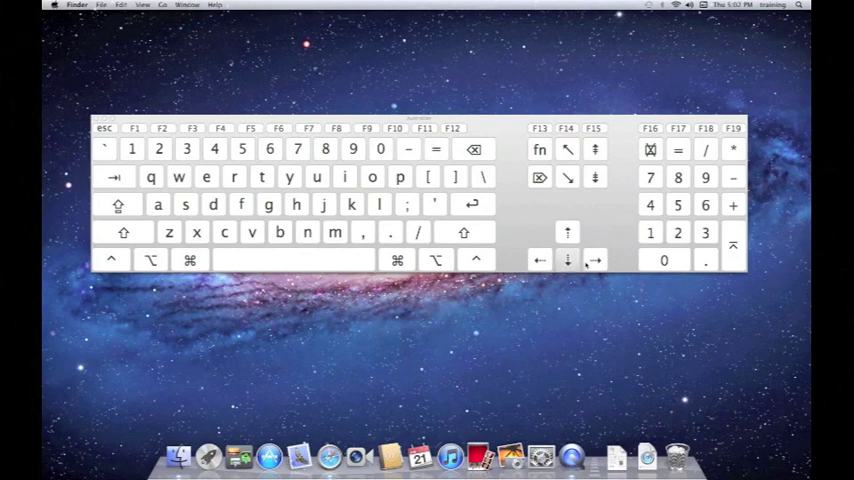
pyautogui.press('p')
pyautogui.press('9')
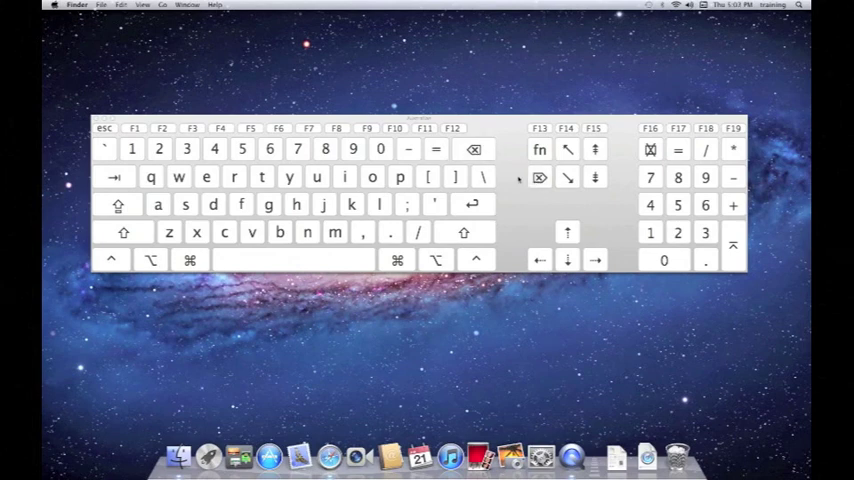
pyautogui.press('Return')
pyautogui.click(102, 5)
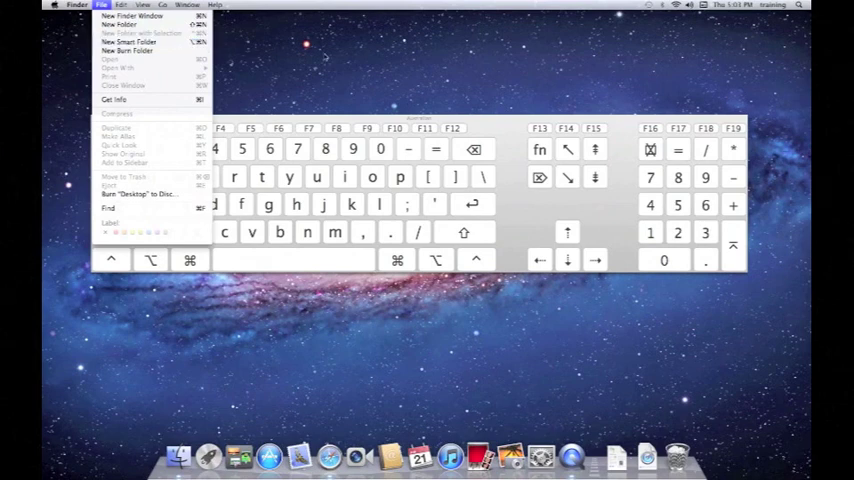
pyautogui.press('Escape')
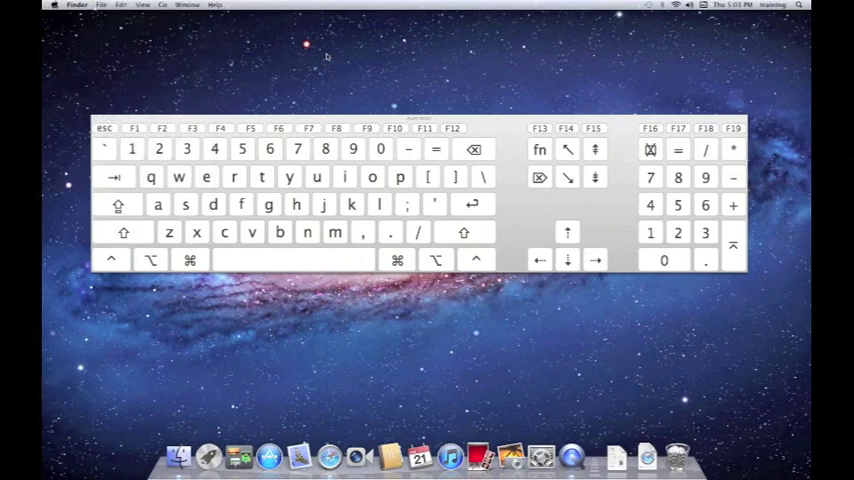